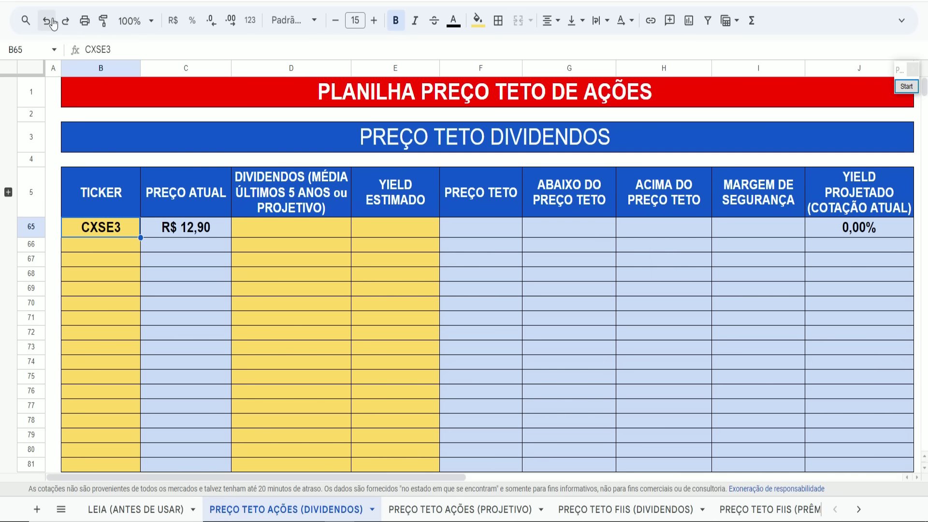
- Restore the R$ 0,770 dividend and 6% estimated yield of CXSE3 by undoing the last deletions
left_click(52, 21)
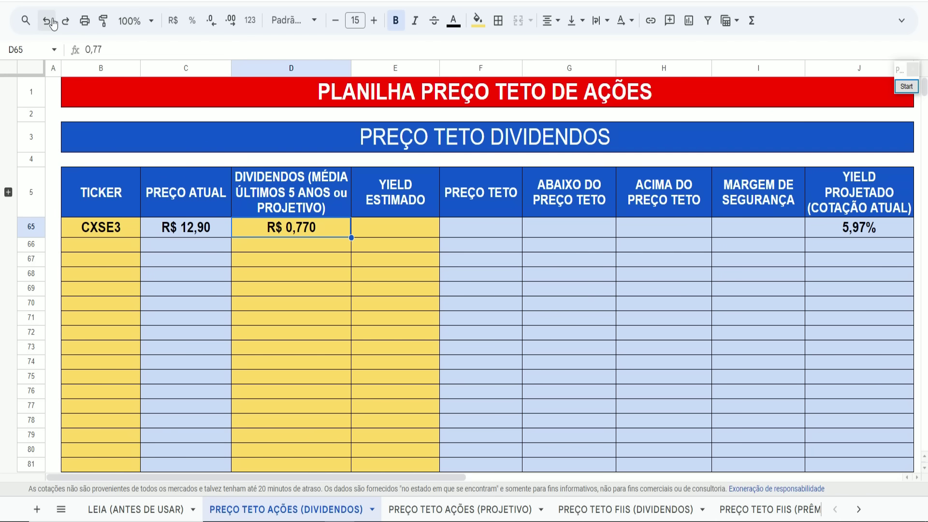
left_click(52, 23)
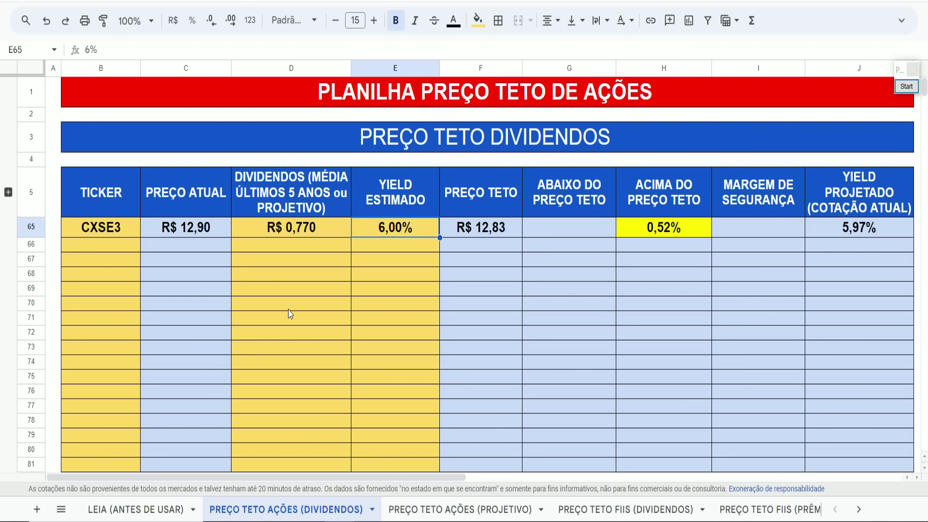
left_click(288, 309)
- Outline the CXSE3 above-ceiling percentage, ceiling price, estimated yield and dividend cells with red rectangles
left_click(906, 86)
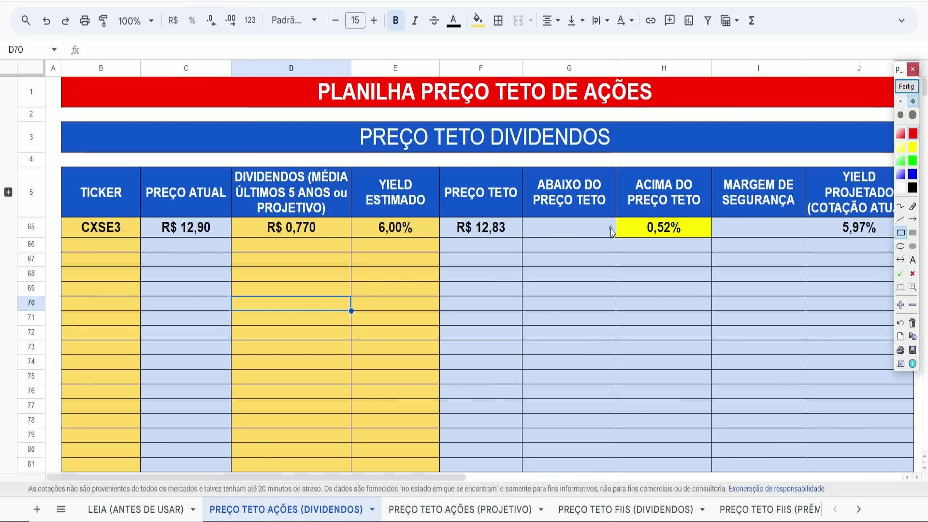
mouse_move(630, 209)
left_mouse_down()
mouse_move(692, 249)
mouse_move(688, 242)
left_mouse_up()
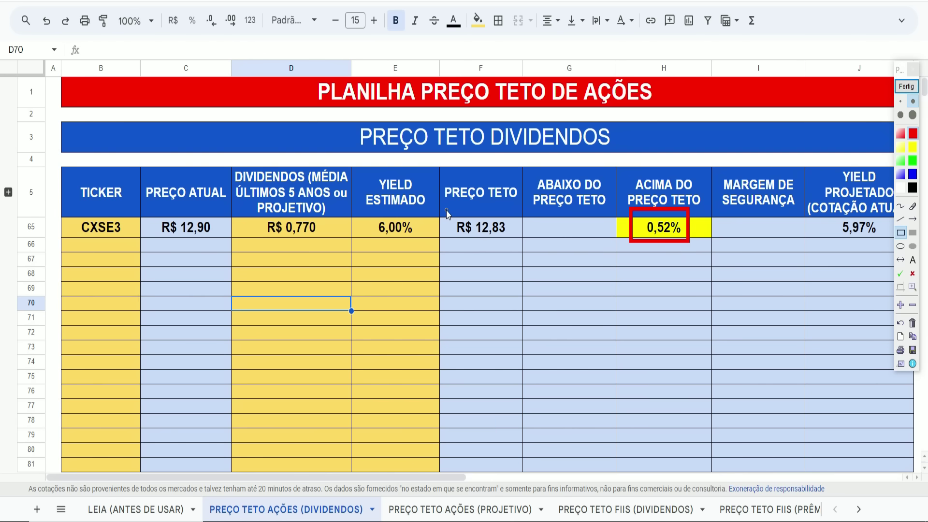
left_click_drag(446, 210, 517, 238)
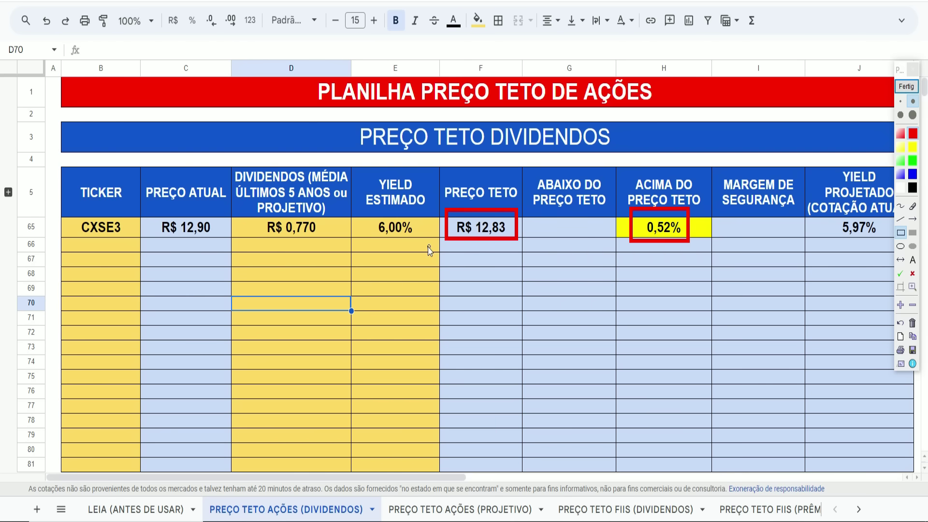
mouse_move(363, 210)
left_mouse_down()
mouse_move(424, 234)
mouse_move(420, 250)
left_mouse_up()
mouse_move(253, 212)
left_mouse_down()
mouse_move(295, 244)
mouse_move(323, 249)
left_mouse_up()
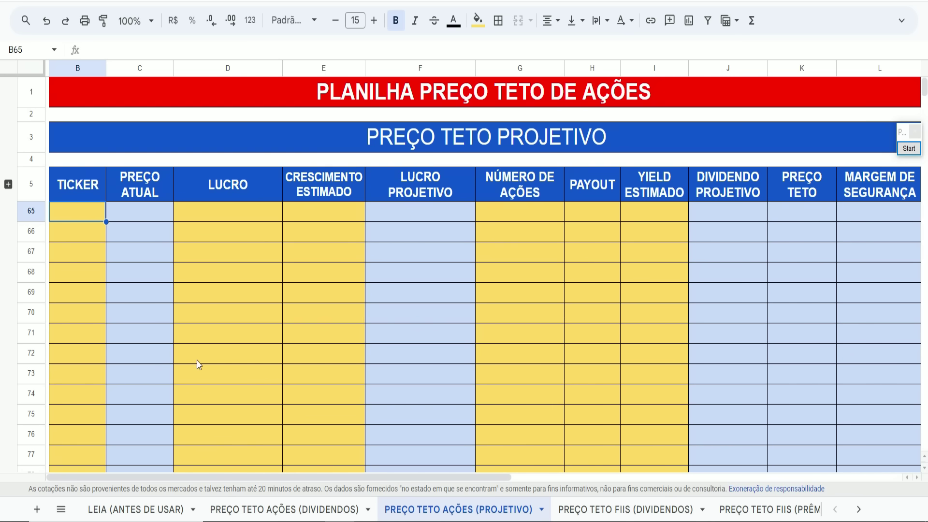
- Restore the CXSE3 ticker in row 65 of the PREÇO TETO AÇÕES (PROJETIVO) sheet by undoing its deletion
left_click(47, 22)
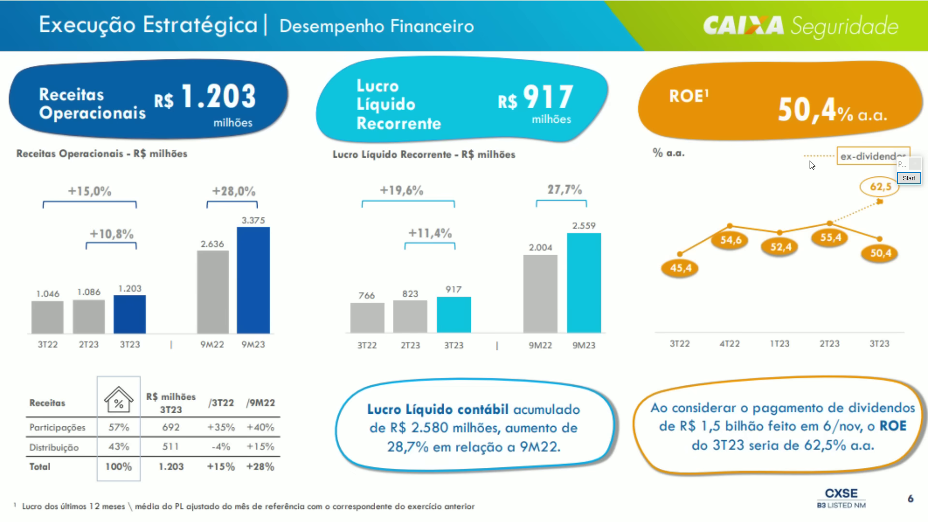
- On the Caixa Seguridade results slide, outline the 9M23 label, its recurring net profit and the two quarterly profit growth rates in red
left_click(909, 178)
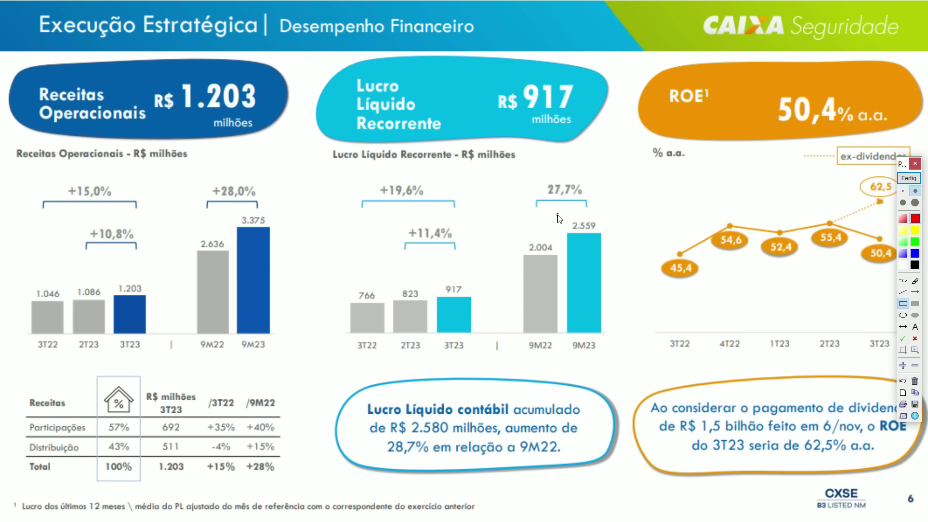
left_click_drag(564, 328, 602, 358)
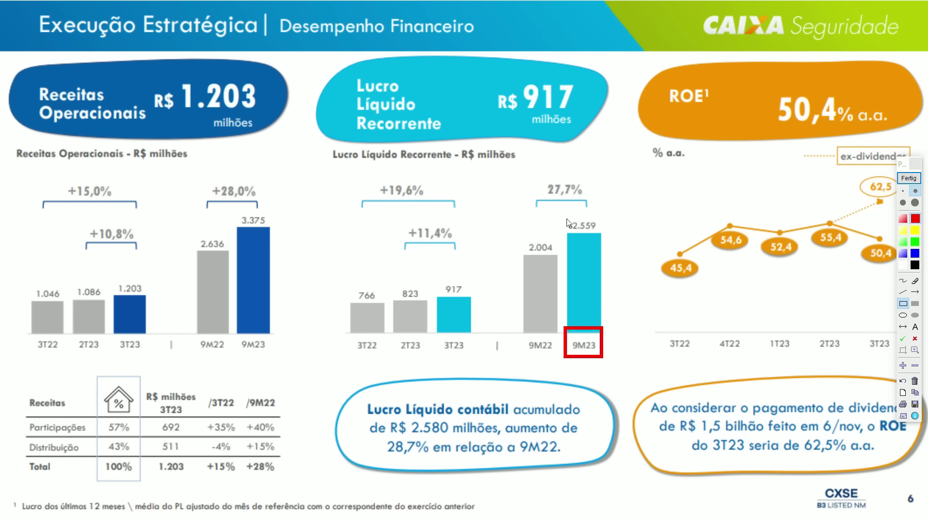
left_click_drag(562, 211, 609, 238)
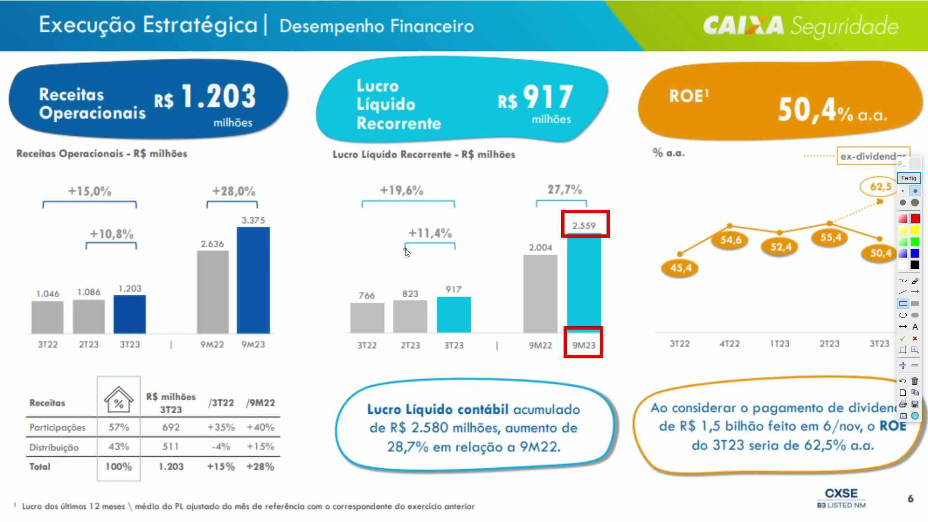
left_click_drag(392, 217, 471, 263)
left_click_drag(368, 174, 429, 207)
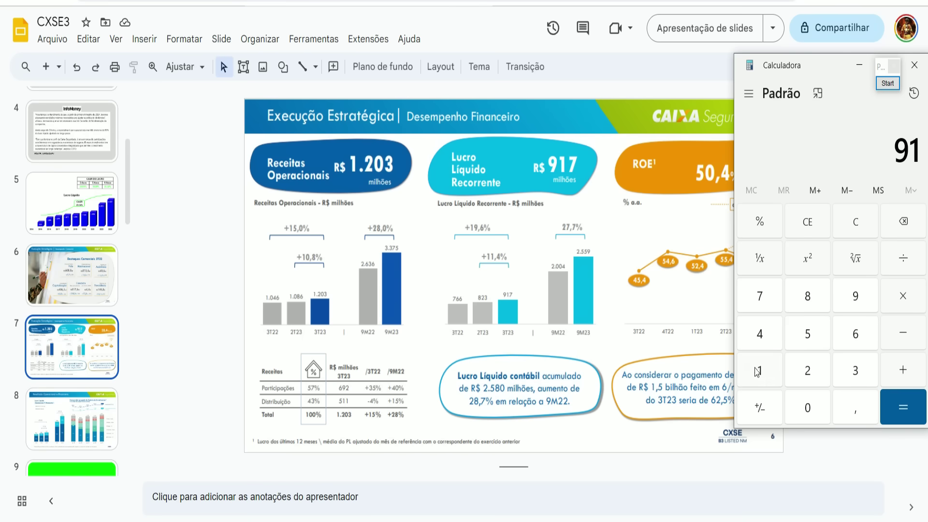
- Calculate 917000000 × 1,0472 in the calculator to project the next quarter's net profit
left_click(761, 309)
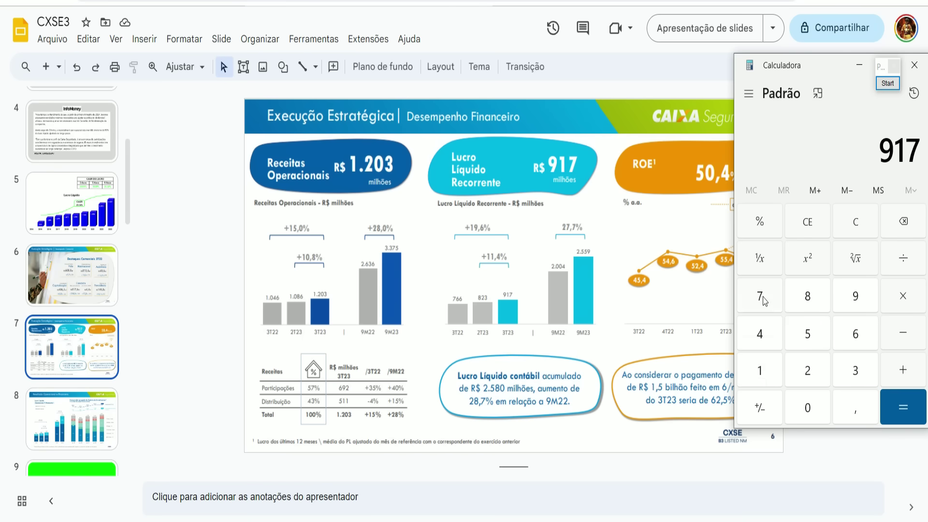
left_click(811, 408)
left_click(810, 408)
left_click(810, 408)
left_click(807, 408)
left_click(807, 409)
left_click(808, 408)
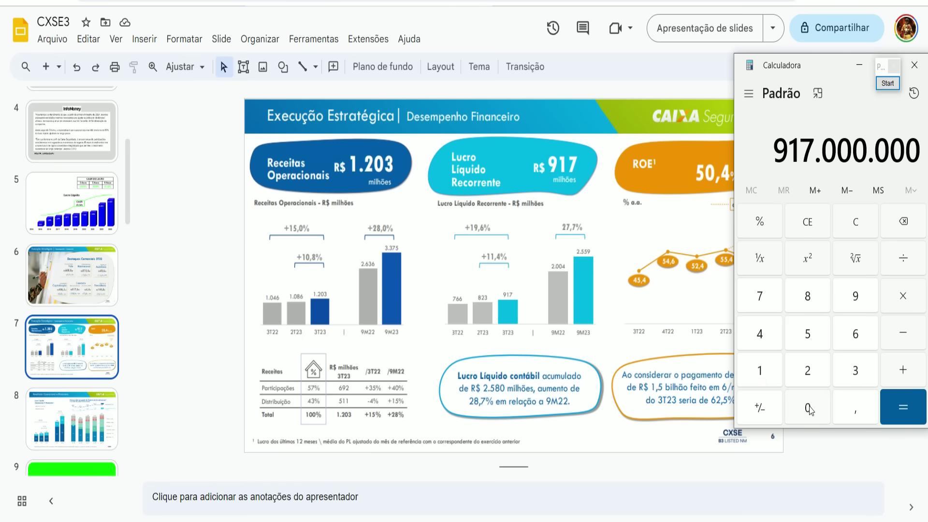
left_click(902, 295)
left_click(825, 414)
left_click(760, 372)
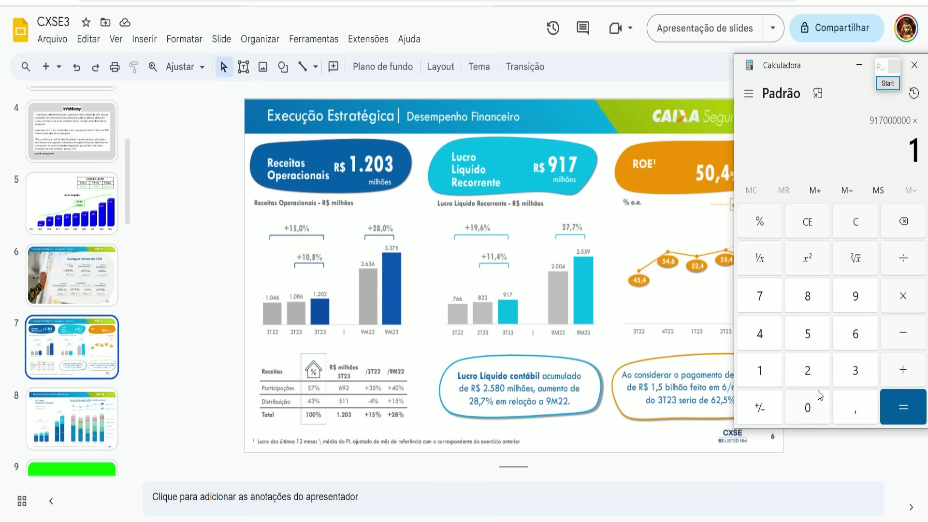
left_click(854, 408)
left_click(807, 408)
left_click(770, 338)
left_click(760, 296)
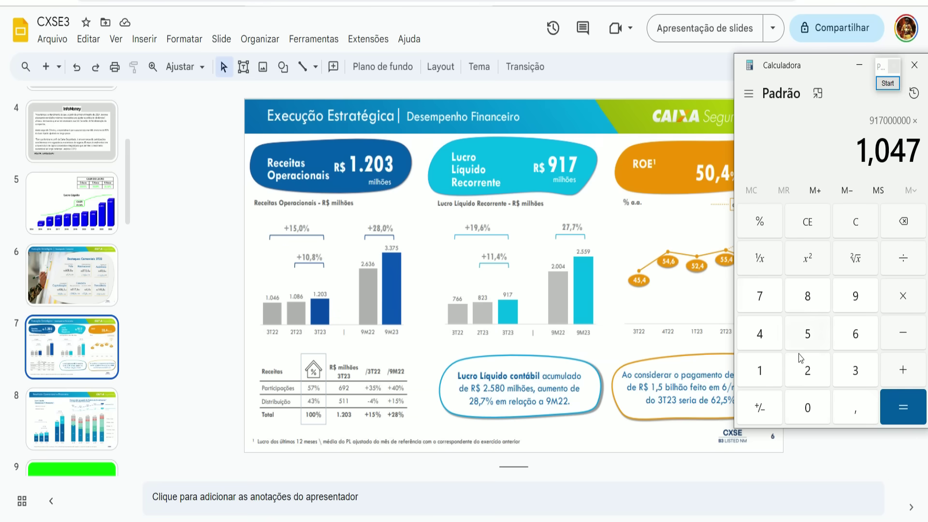
left_click(808, 370)
left_click(901, 406)
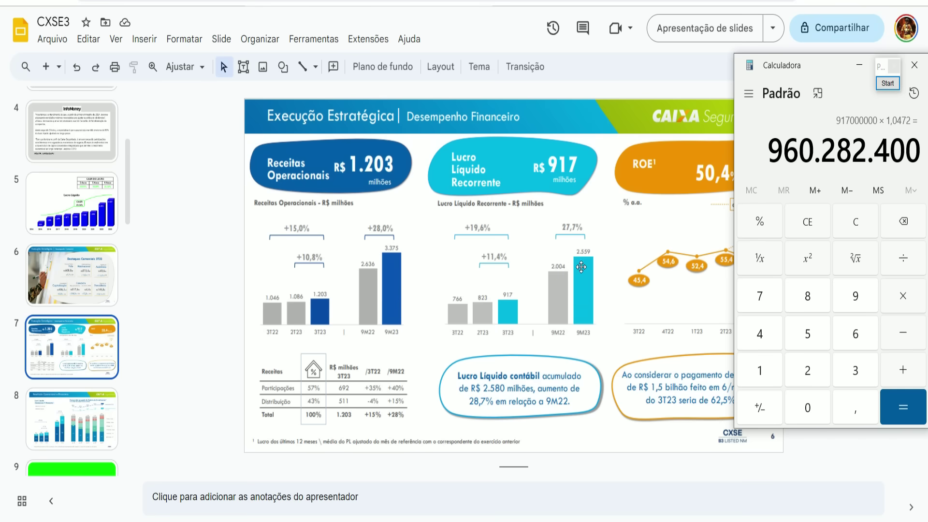
- Start an addition to the projected quarterly profit and outline the slide's 9M23 recurring net profit bar in red
left_click(893, 378)
left_click(897, 199)
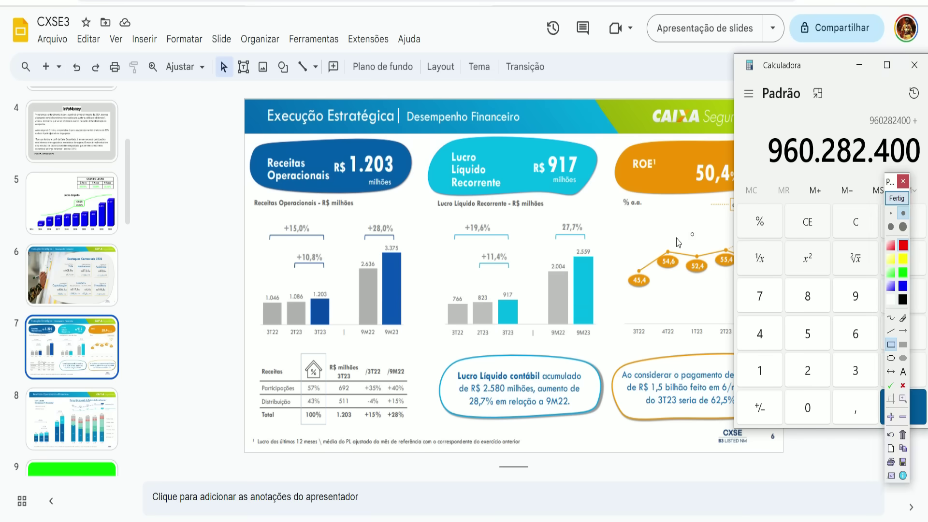
left_click_drag(566, 241, 600, 343)
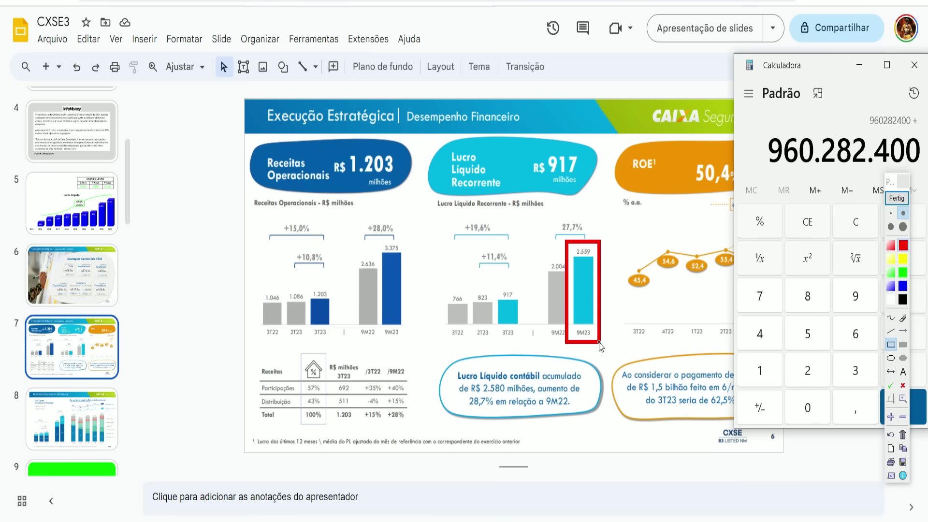
left_click(896, 198)
left_click(814, 373)
left_click(807, 333)
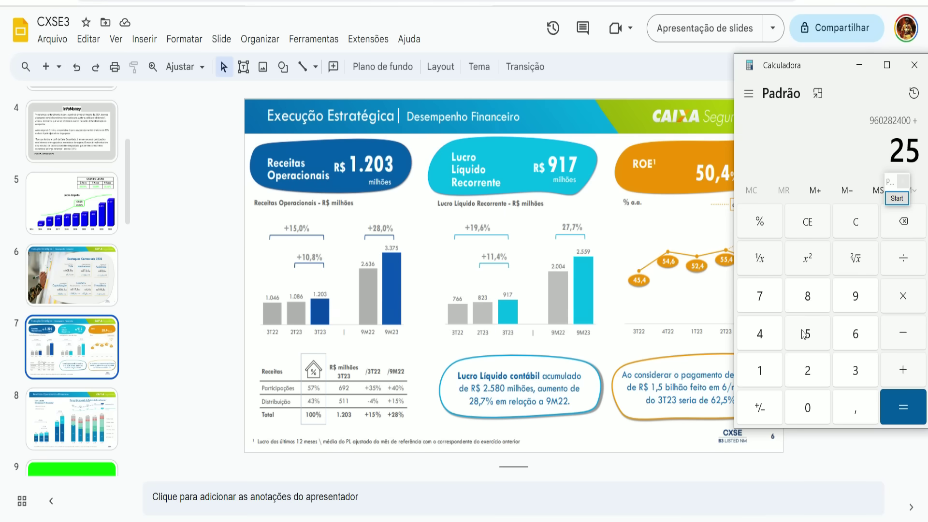
left_click(806, 335)
left_click(855, 296)
left_click(807, 409)
left_click(807, 410)
left_click(807, 410)
left_click(807, 410)
left_click(807, 410)
left_click(807, 409)
left_click(892, 410)
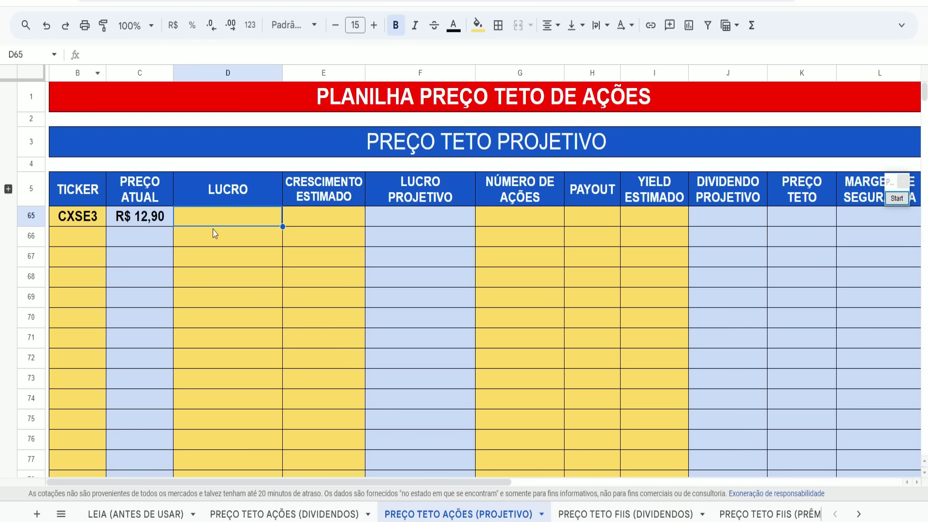
key("ctrl+v")
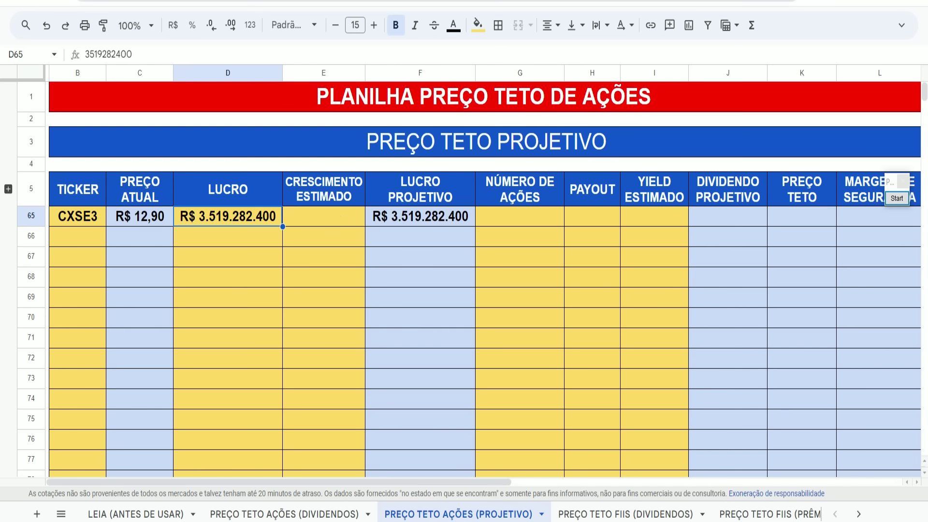
key("Right")
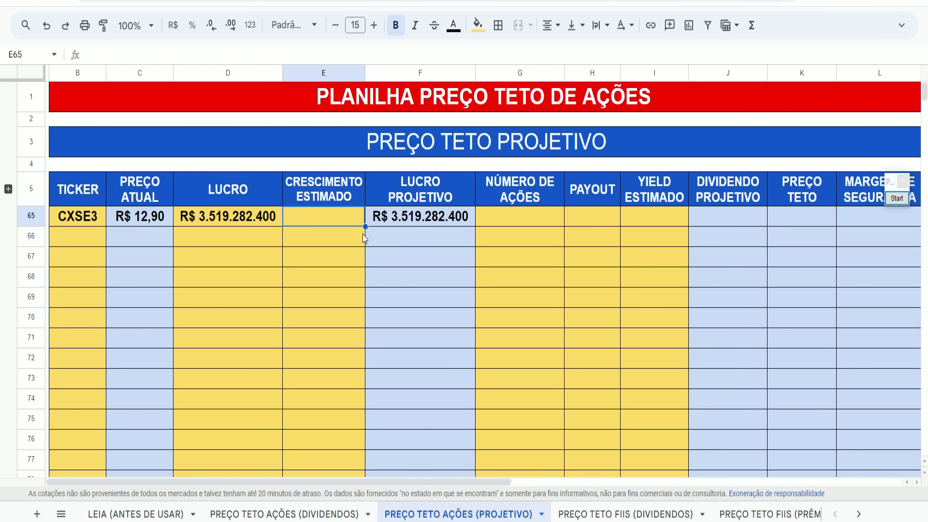
type("6,")
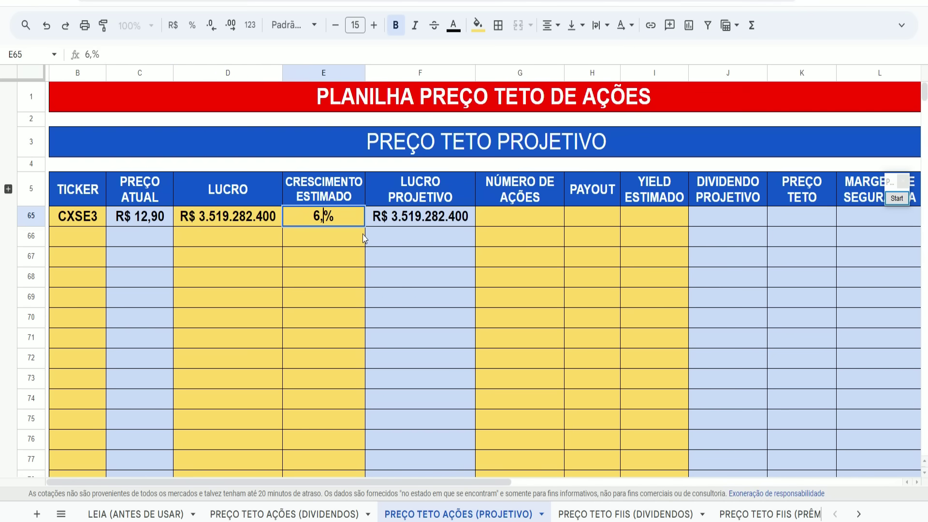
type("72")
key("Return")
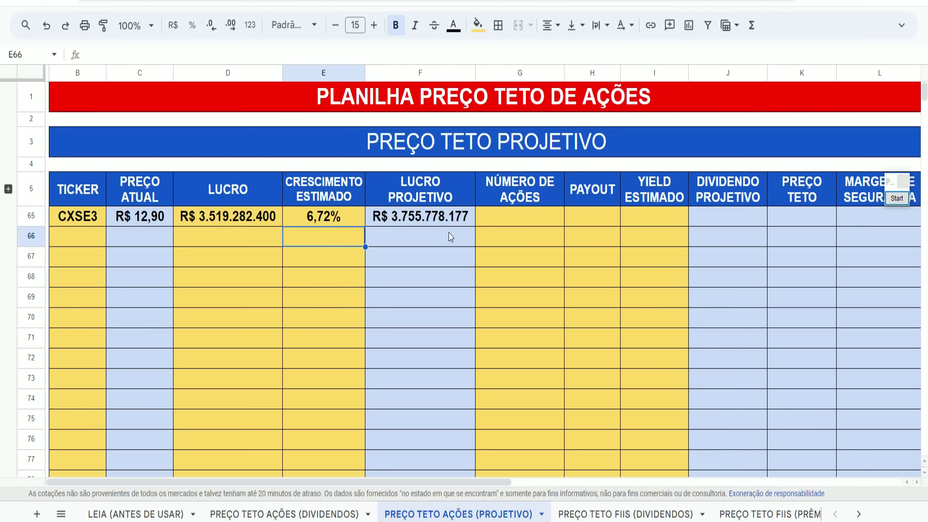
- Outline the projected profit cell of CXSE3 with a rectangle, then clear the annotation
left_click(896, 198)
left_click_drag(367, 205, 473, 227)
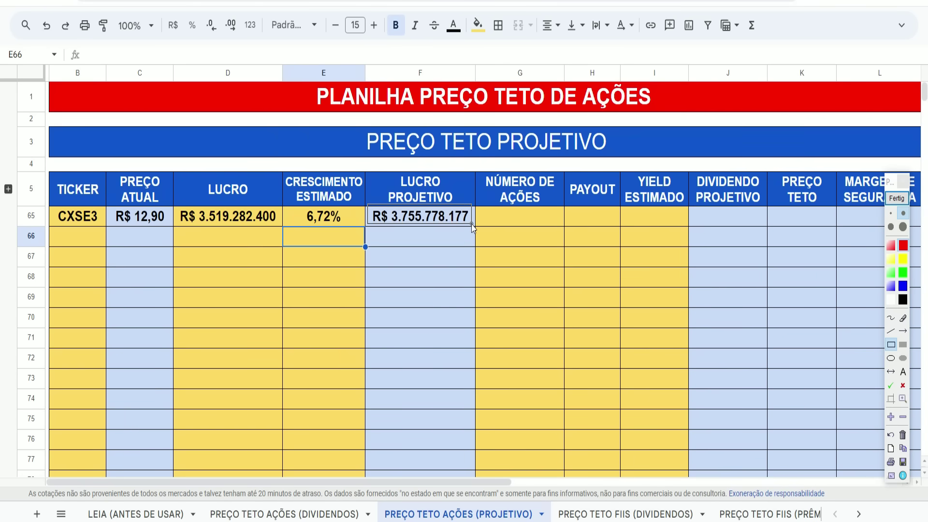
left_click(896, 198)
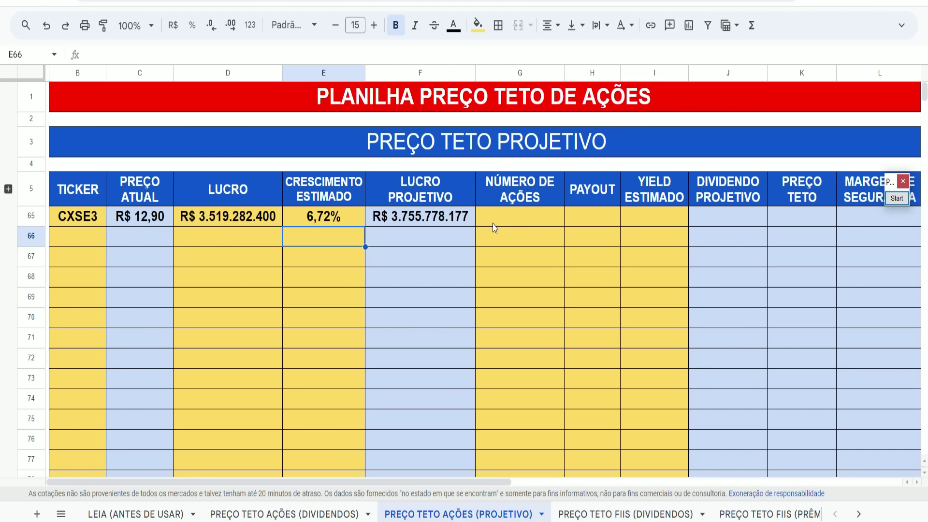
- Outline the total number of shares on Caixa Seguridade's Status Invest page in red
mouse_move(631, 354)
left_mouse_down()
mouse_move(704, 410)
mouse_move(745, 404)
left_mouse_up()
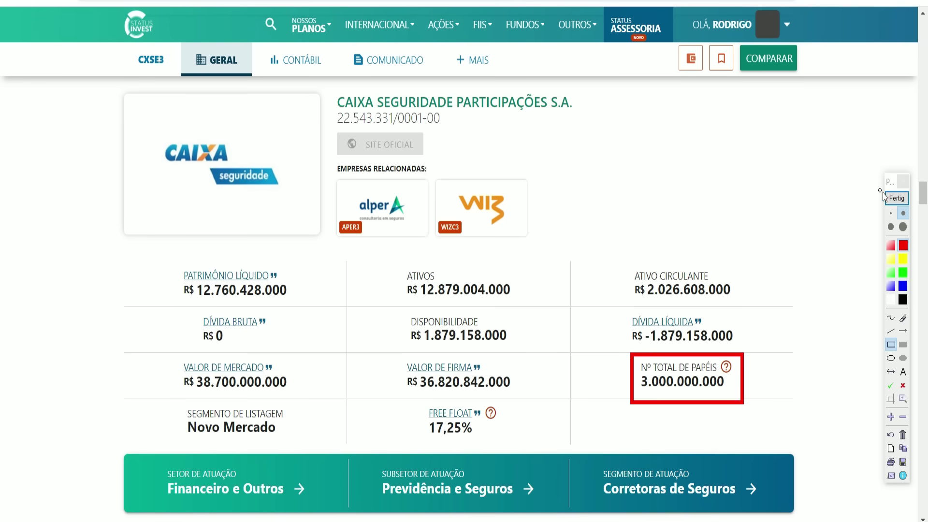
left_click(897, 198)
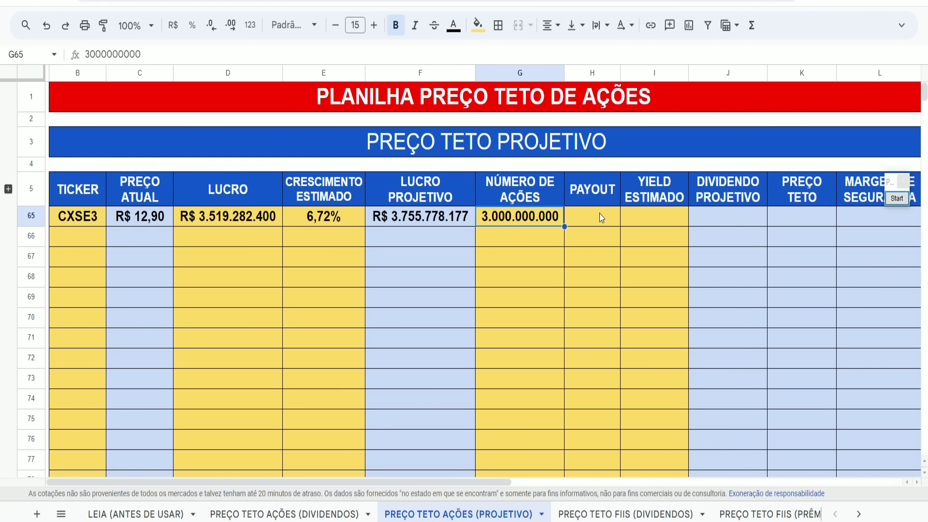
- In the InfoMoney article, outline the paragraphs on the dividend policy change and the expected long-term payout
left_click_drag(578, 322, 638, 320)
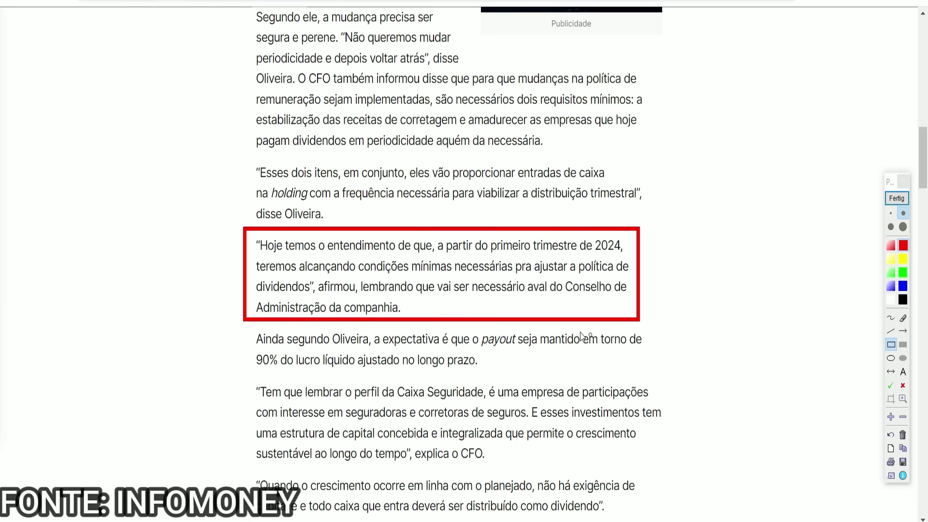
mouse_move(241, 325)
left_mouse_down()
mouse_move(334, 357)
mouse_move(657, 379)
left_mouse_up()
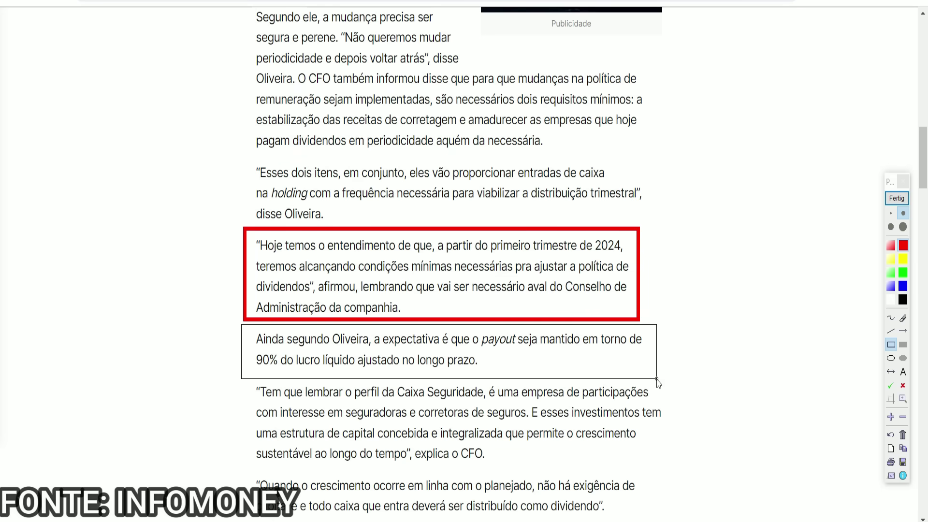
left_click_drag(657, 379, 657, 379)
left_click(897, 198)
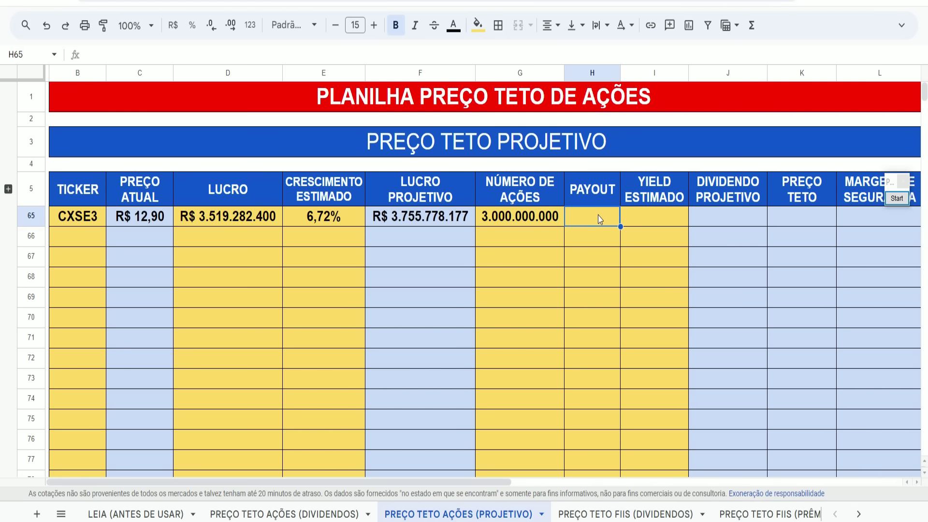
- Set CXSE3's payout to 90% and outline its projected dividend cell in red
type("90")
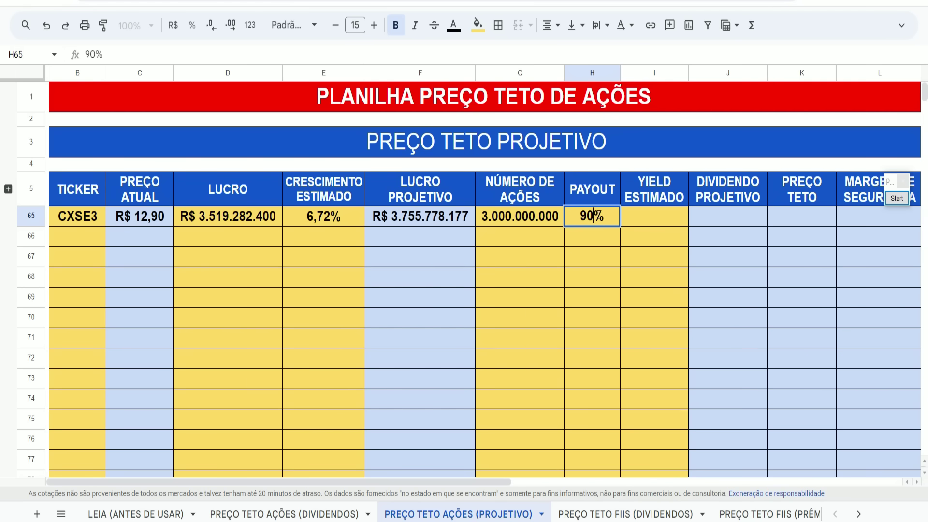
key("Return")
key("ctrl+shift+p")
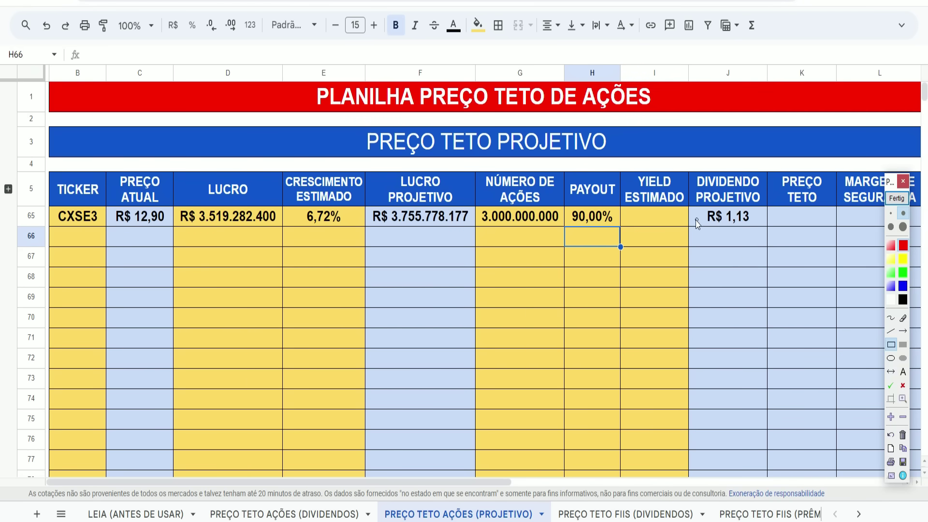
left_click_drag(693, 205, 759, 227)
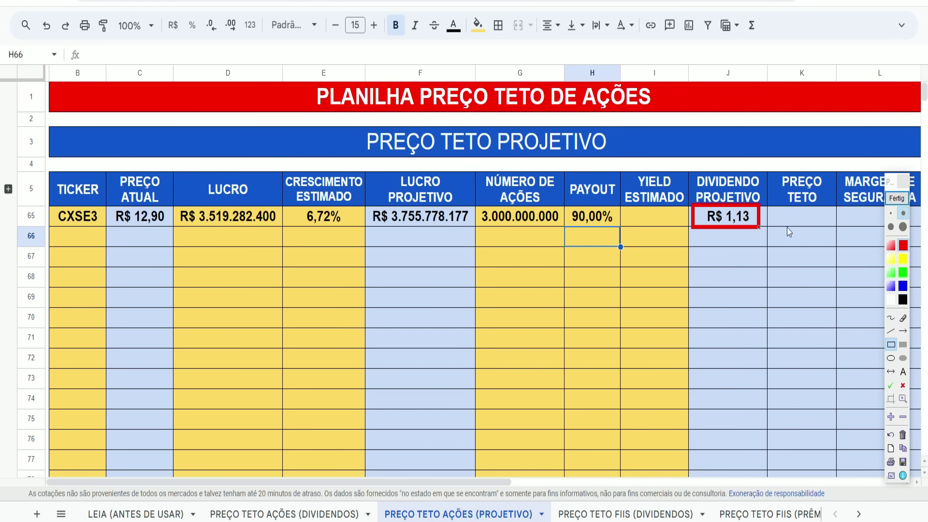
left_click(892, 200)
- Set CXSE3's estimated yield to 6% in the projective ceiling price table
left_click(663, 220)
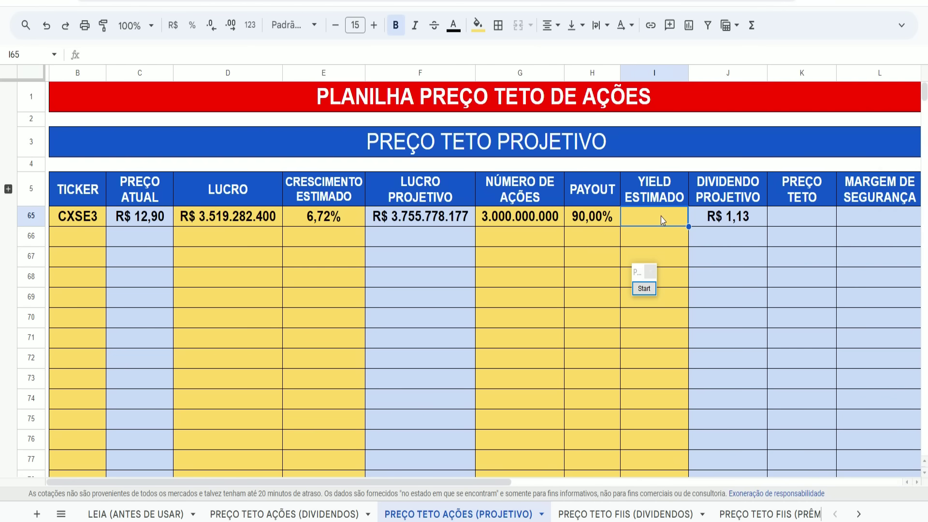
type("6")
key("Return")
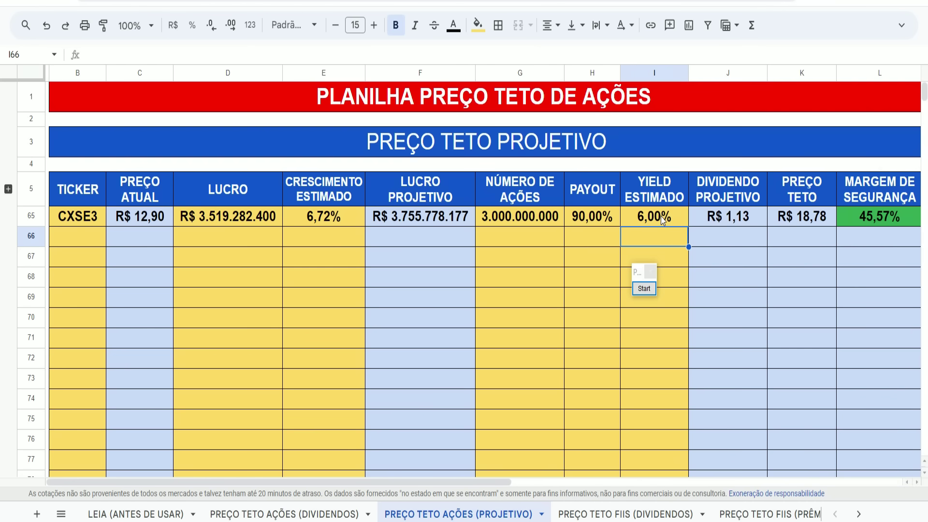
- Outline CXSE3's ceiling price and safety margin cells with red rectangles, then clear the annotations
left_click(648, 290)
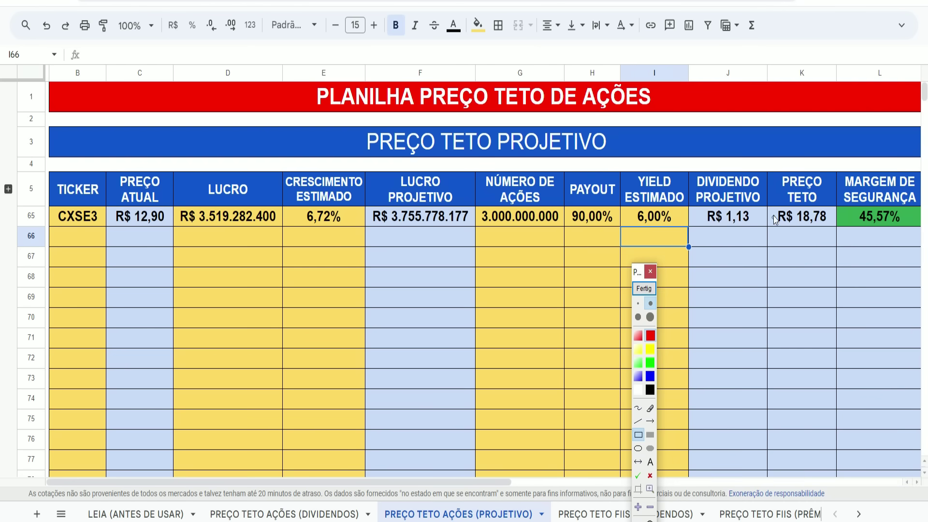
mouse_move(772, 205)
left_mouse_down()
mouse_move(841, 241)
mouse_move(830, 226)
left_mouse_up()
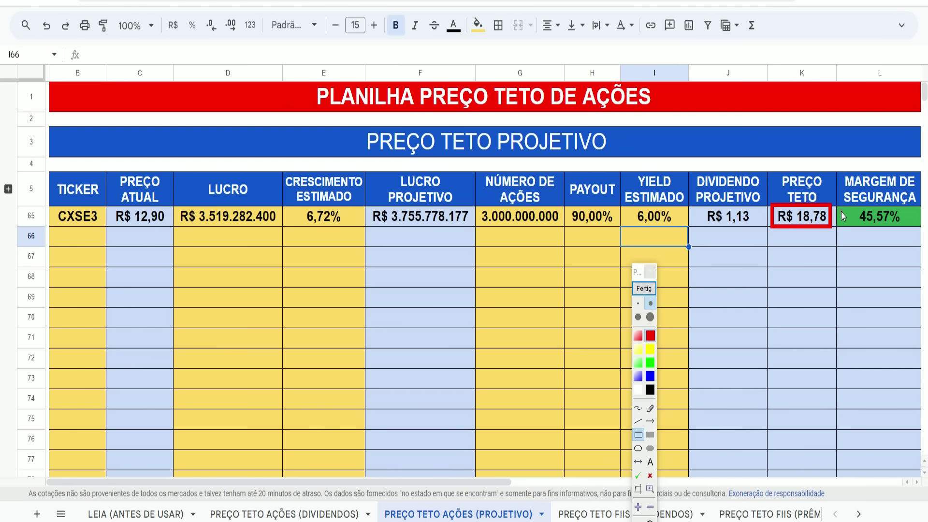
left_click_drag(839, 198, 905, 234)
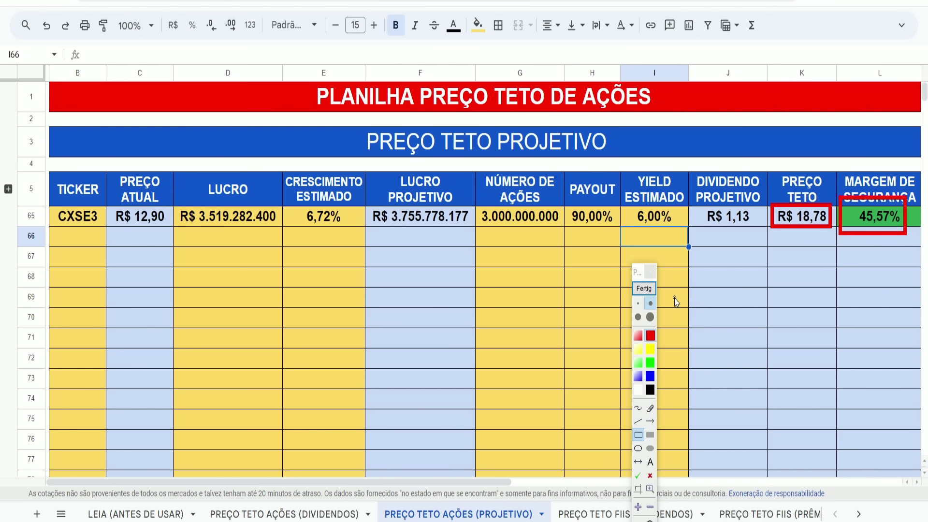
left_click(644, 288)
- In the Windows Calculator, divide the projected dividend of 1,13 by 4 and outline the result with a red rectangle
left_click(517, 415)
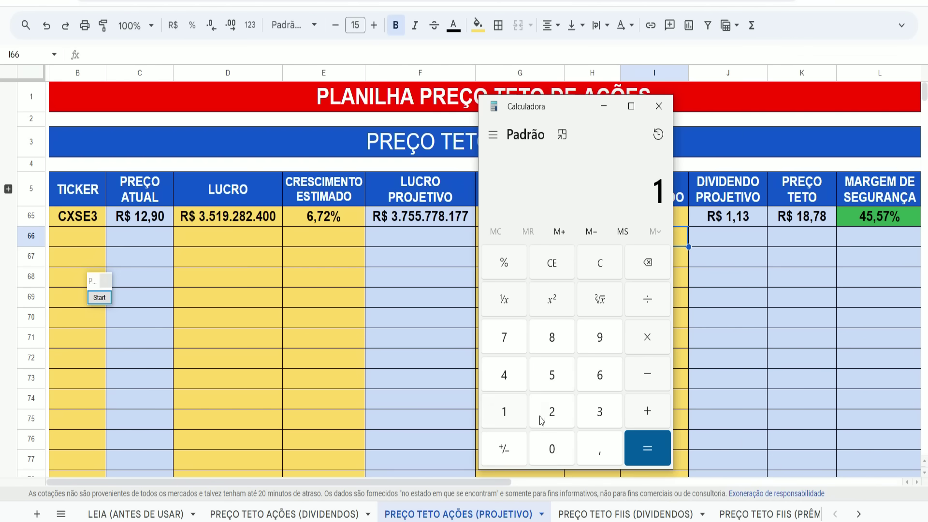
left_click(601, 442)
left_click(522, 419)
left_click(599, 411)
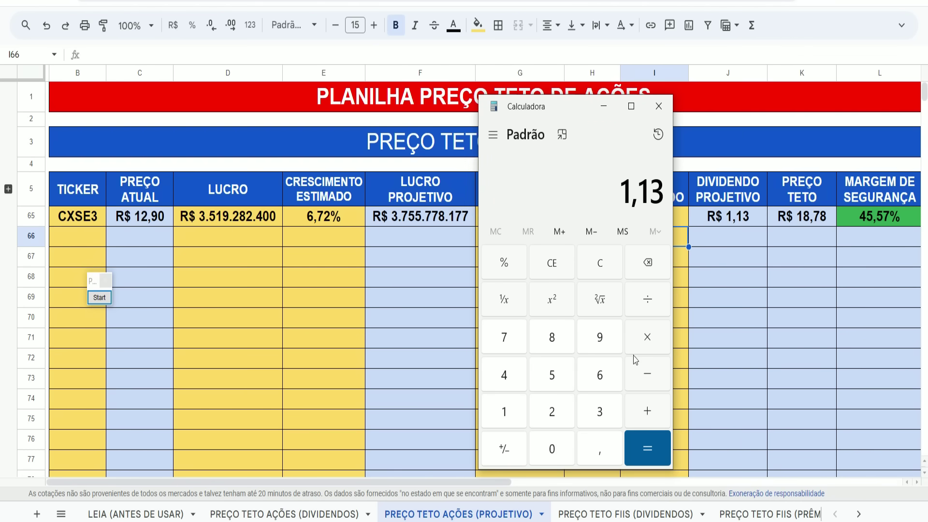
left_click(652, 306)
left_click(521, 372)
left_click(648, 450)
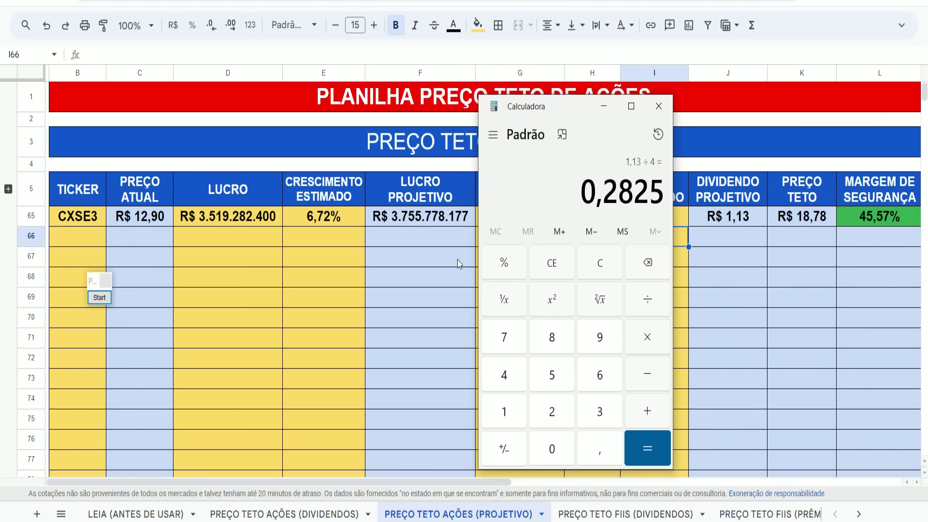
left_click(99, 297)
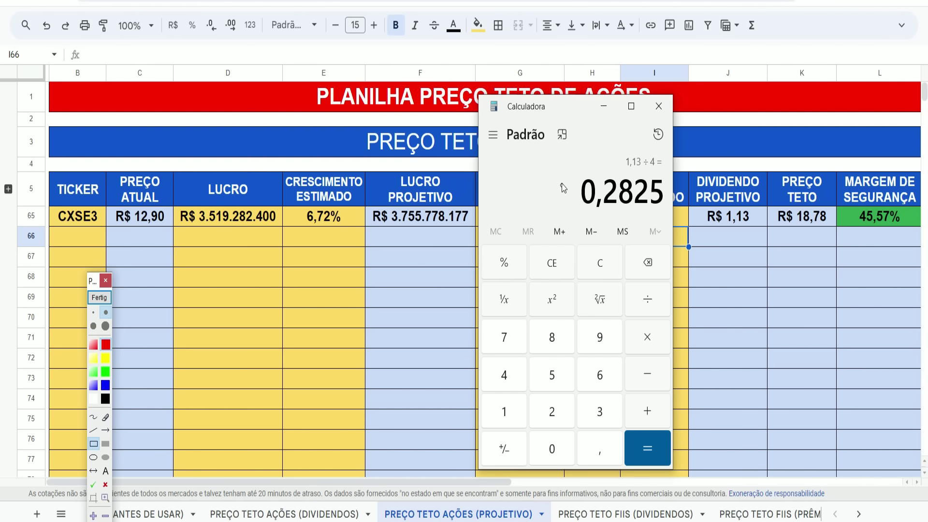
mouse_move(562, 176)
left_mouse_down()
mouse_move(647, 220)
mouse_move(674, 222)
mouse_move(670, 213)
left_mouse_up()
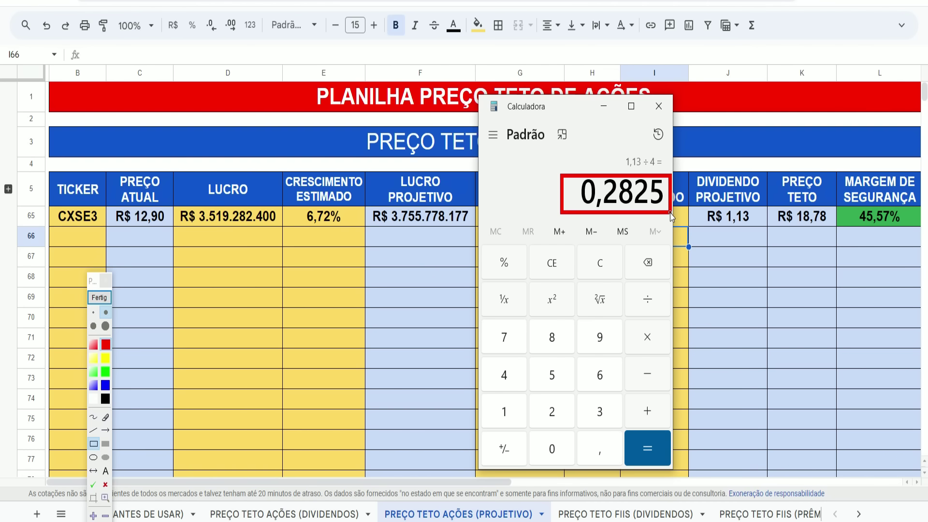